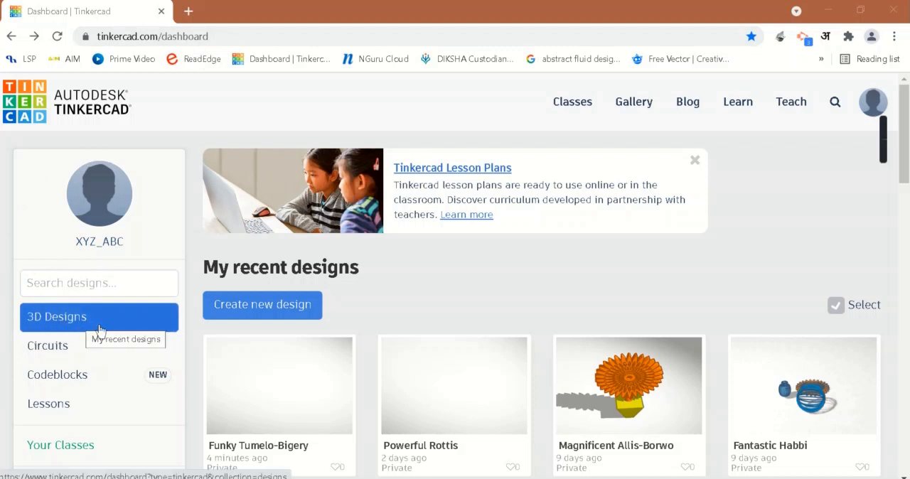
# Step: Create a new 3D design and name it "my project"
pyautogui.click(282, 316)
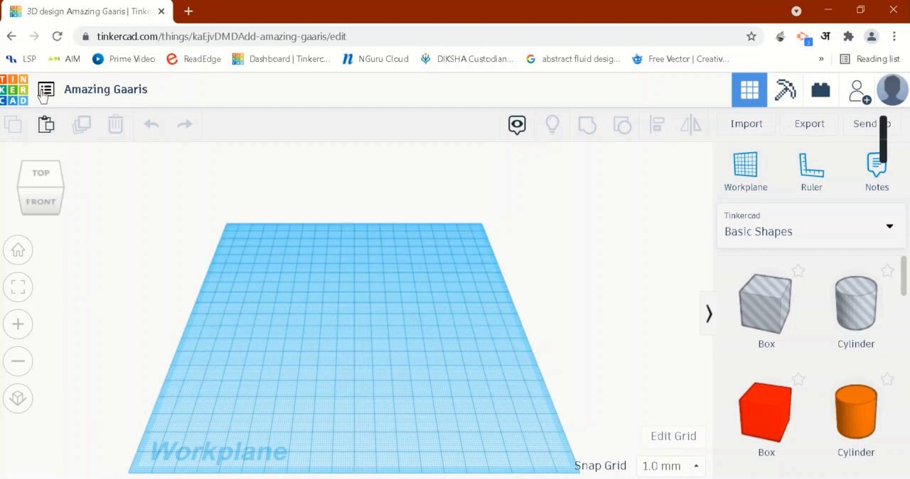
pyautogui.click(138, 94)
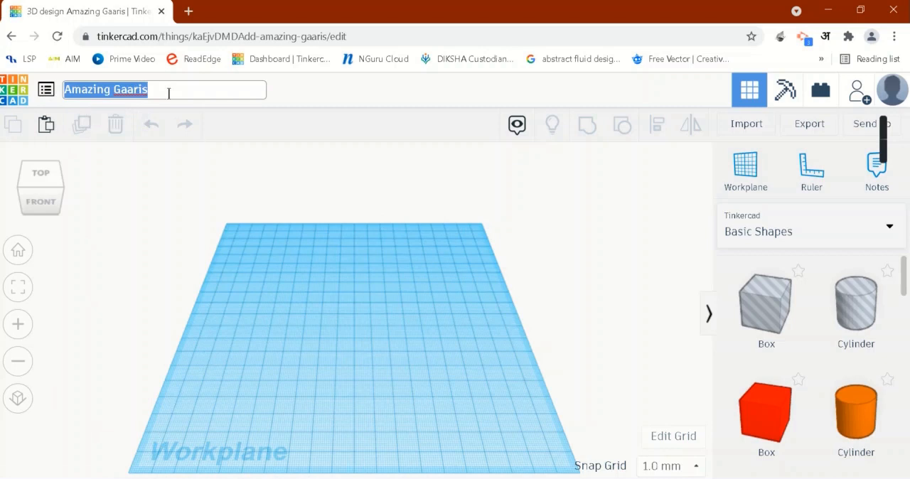
pyautogui.write('my')
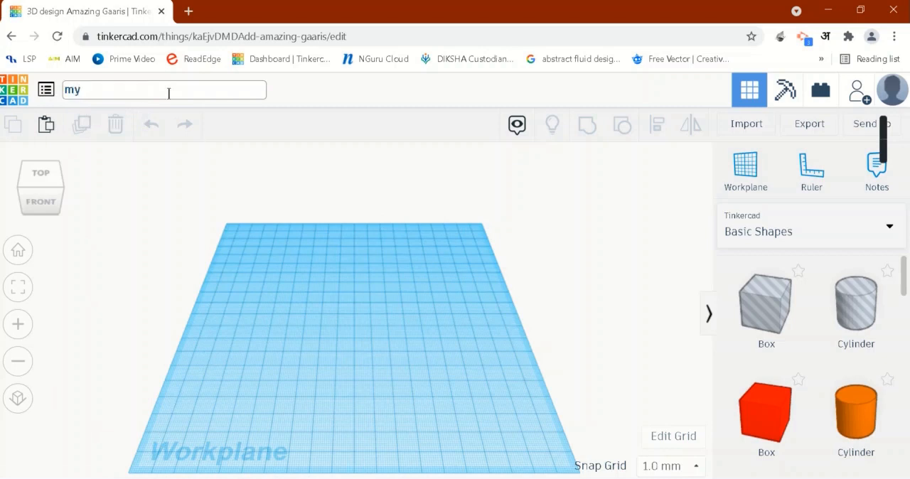
pyautogui.write(' project')
pyautogui.click(129, 179)
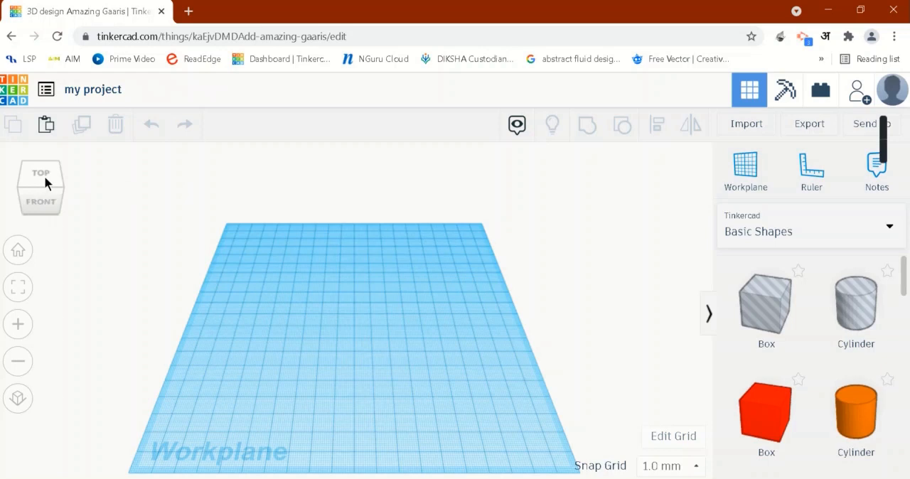
# Step: Examine the empty workplane from different angles and browse the available basic shapes
pyautogui.moveTo(45, 177); pyautogui.dragTo(49, 200)
pyautogui.click(49, 200)
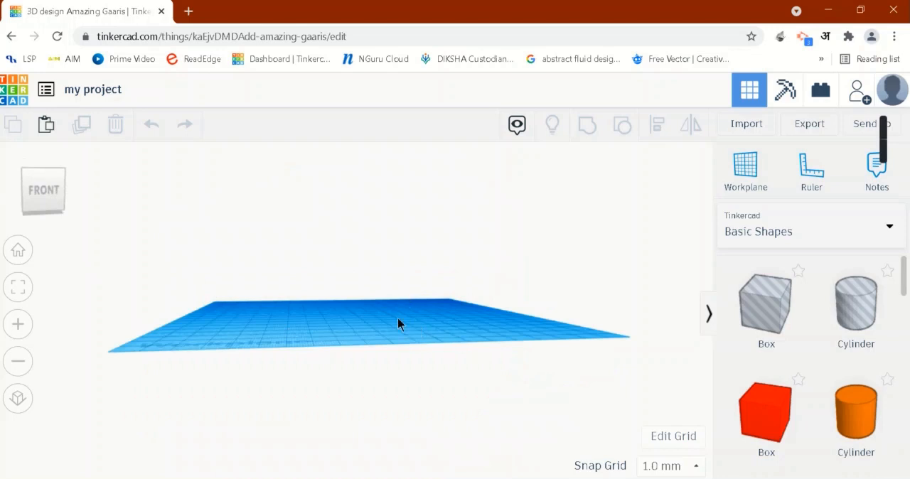
pyautogui.moveTo(411, 312); pyautogui.dragTo(398, 357, button='right')
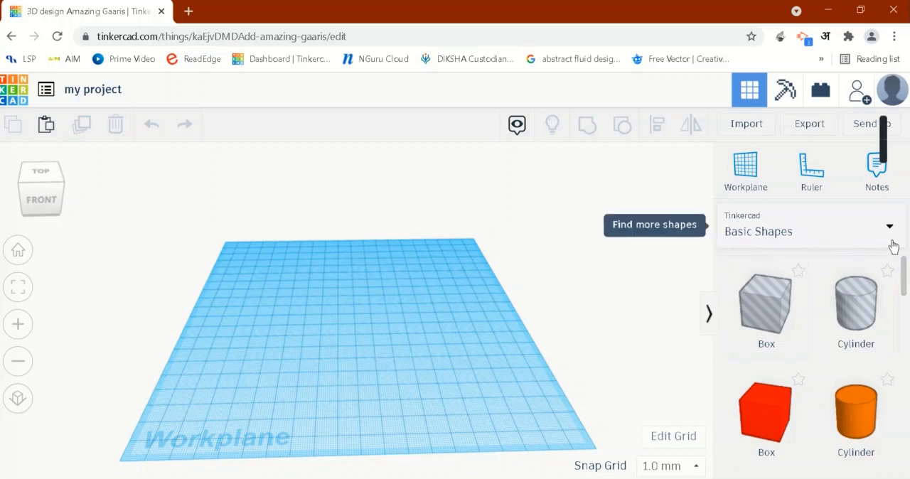
pyautogui.scroll(-1, 829, 325)
pyautogui.scroll(-6, 829, 325)
pyautogui.scroll(-6, 874, 340)
pyautogui.scroll(5, 859, 369)
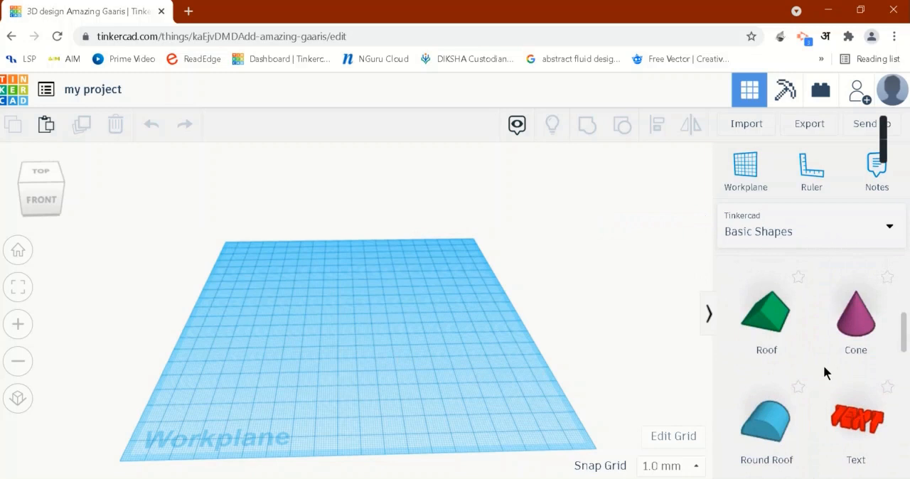
pyautogui.scroll(3, 849, 368)
pyautogui.moveTo(477, 383); pyautogui.dragTo(466, 388, button='right')
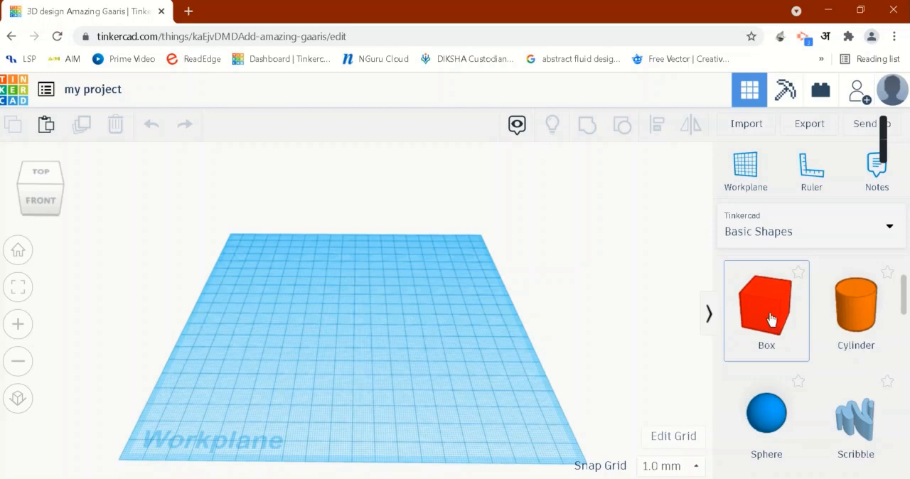
# Step: Place a solid box near the middle of the workplane and colour it green
pyautogui.moveTo(770, 319); pyautogui.dragTo(362, 316)
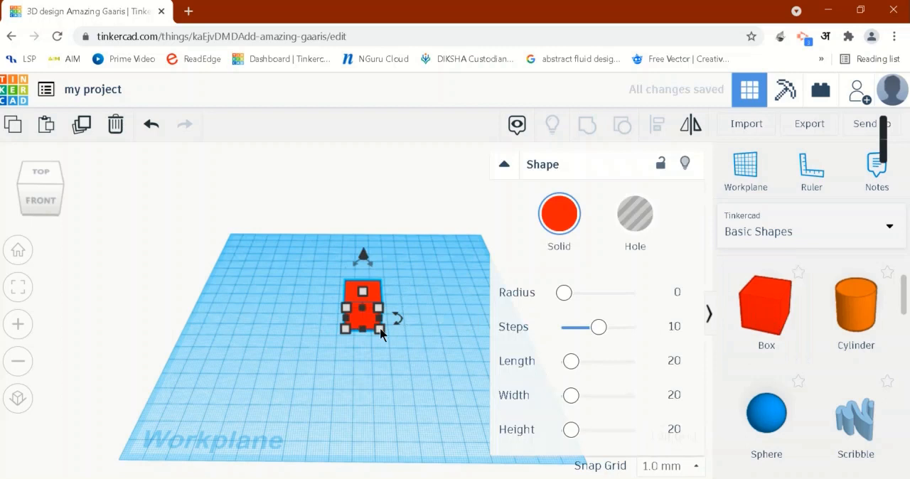
pyautogui.moveTo(382, 331)
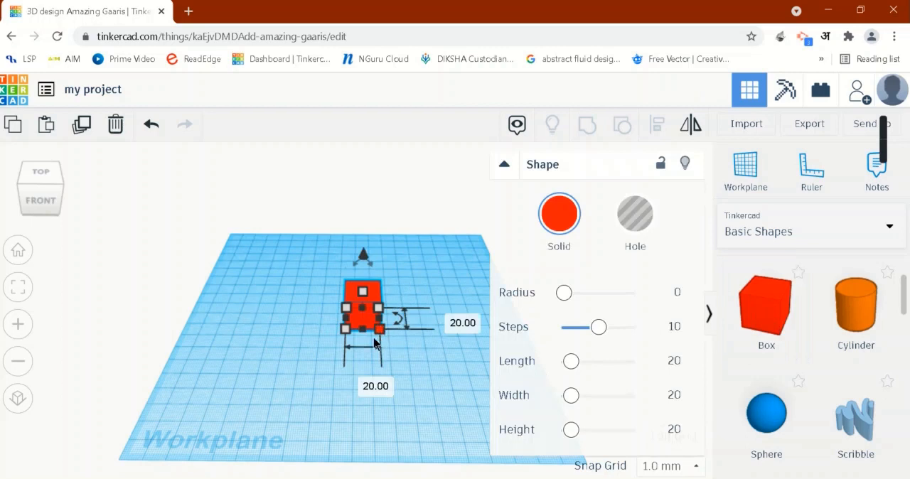
pyautogui.click(559, 222)
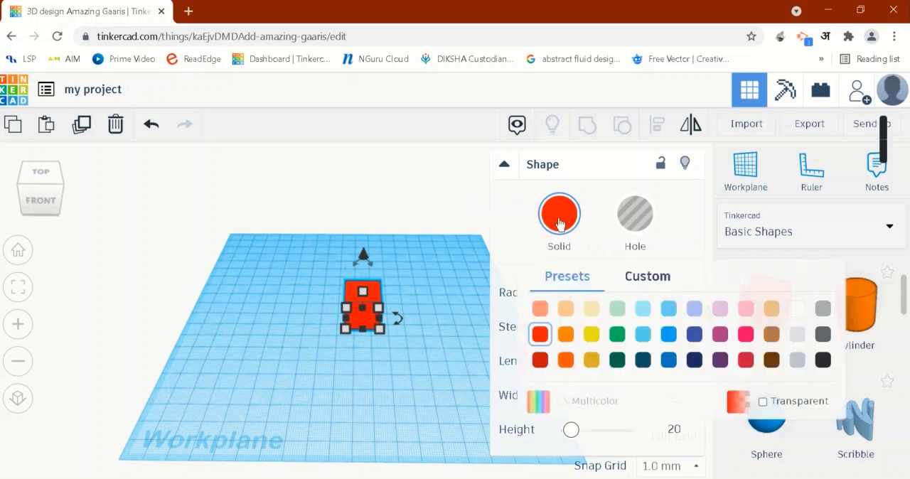
pyautogui.click(616, 334)
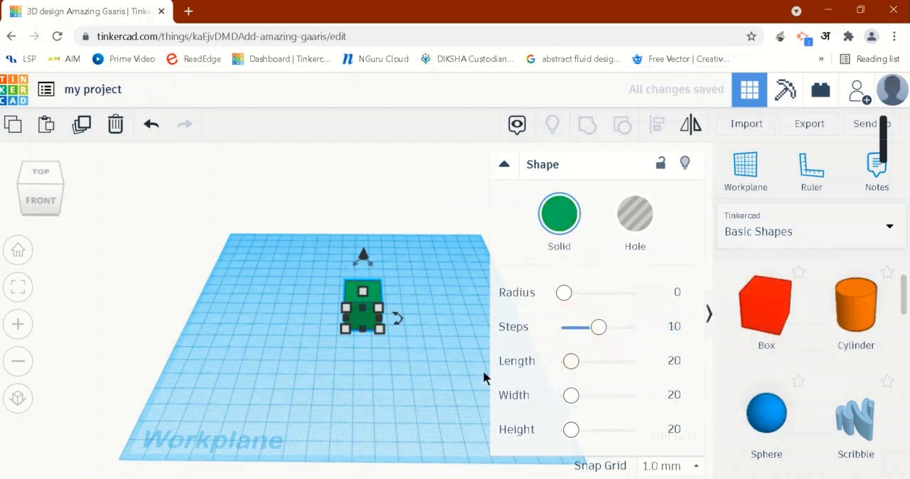
# Step: Review the green box's base dimensions on the workplane and the available snap grid spacings
pyautogui.click(504, 166)
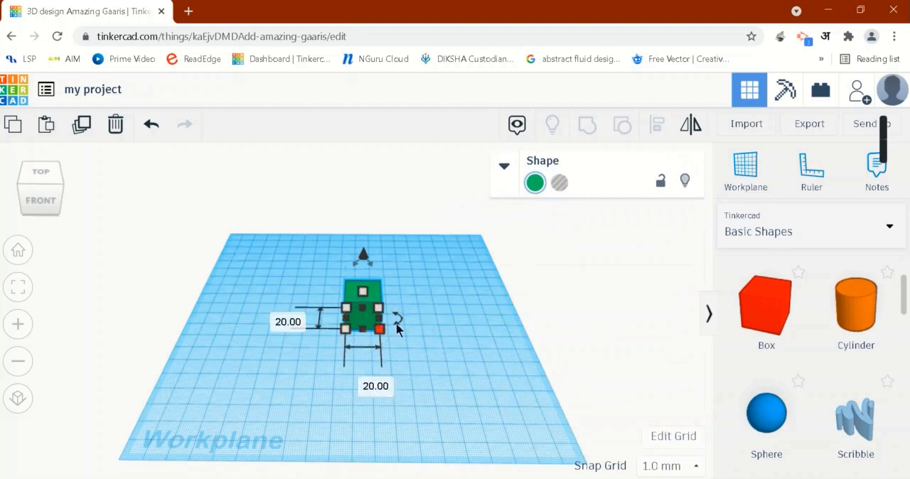
pyautogui.click(454, 395)
pyautogui.moveTo(455, 395); pyautogui.dragTo(453, 383, button='right')
pyautogui.click(366, 309)
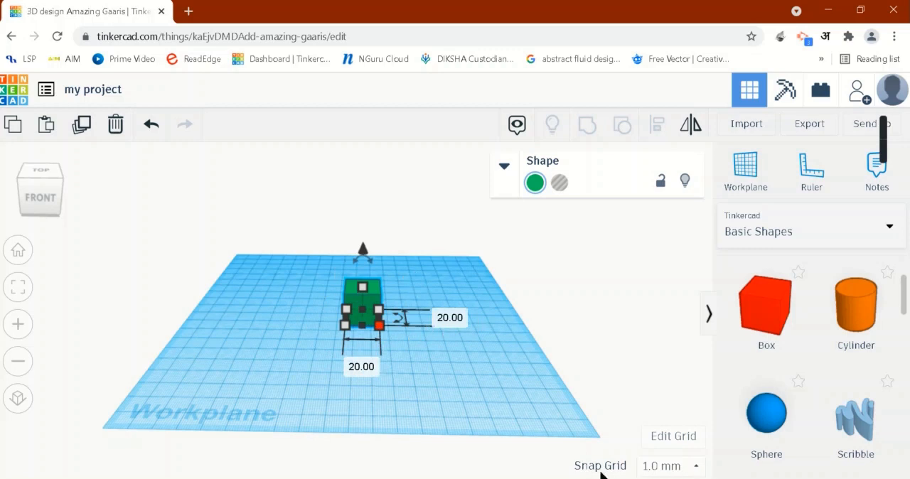
pyautogui.click(696, 468)
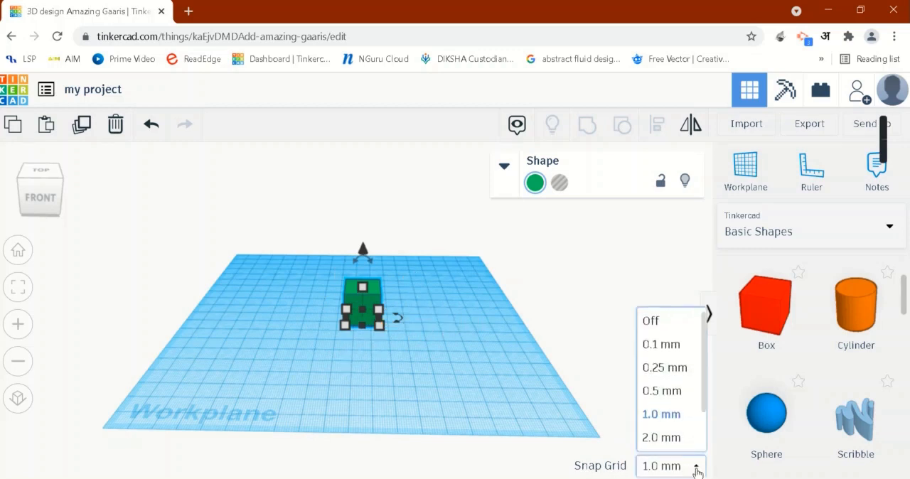
pyautogui.click(695, 469)
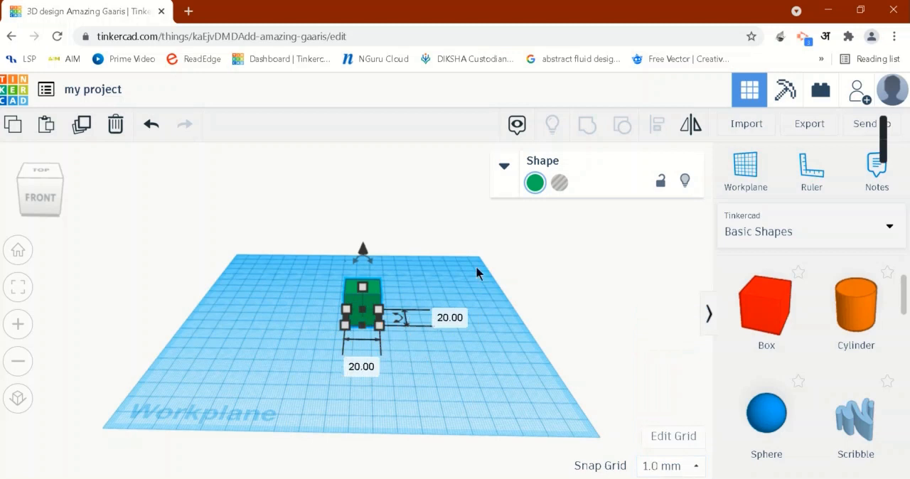
pyautogui.click(503, 168)
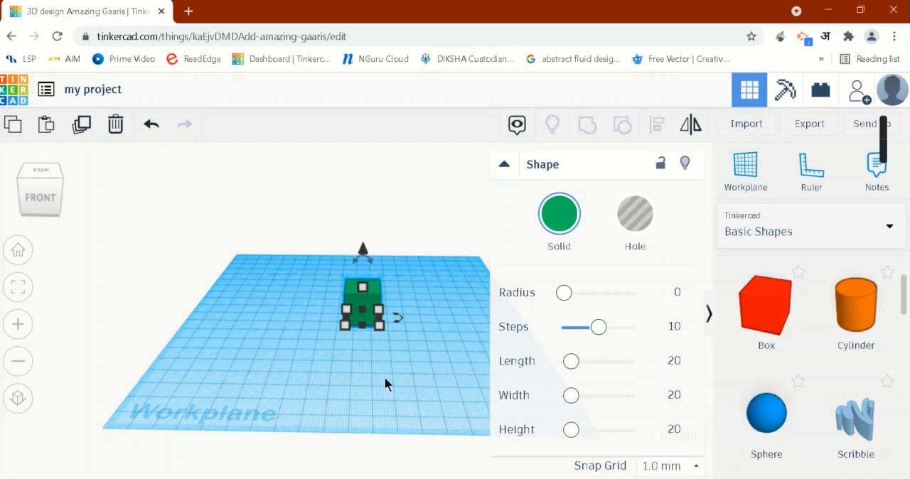
# Step: Widen the green box and set its width to 60 mm
pyautogui.moveTo(385, 377); pyautogui.dragTo(386, 369, button='right')
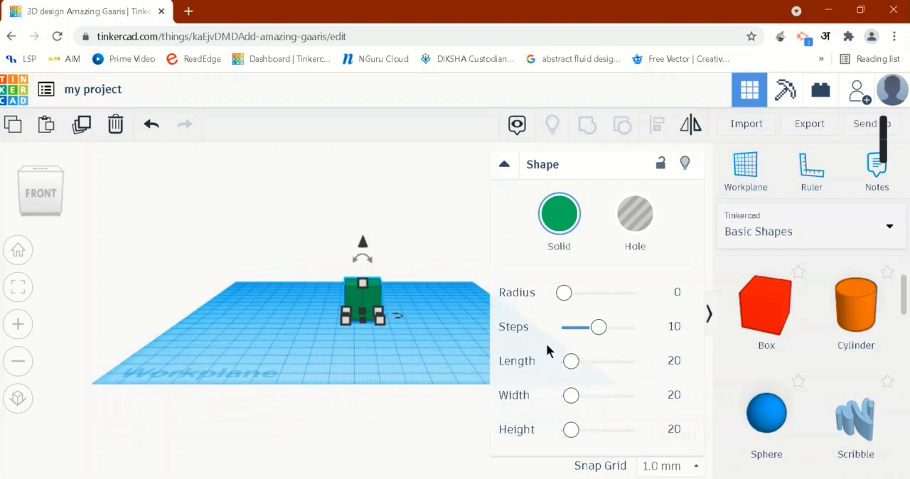
pyautogui.moveTo(575, 401); pyautogui.dragTo(665, 400)
pyautogui.click(668, 394)
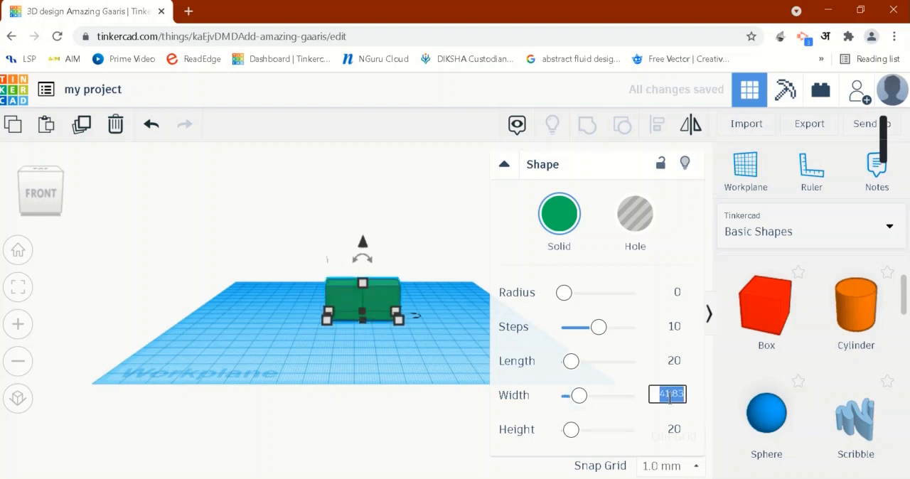
pyautogui.write('60')
pyautogui.press('Return')
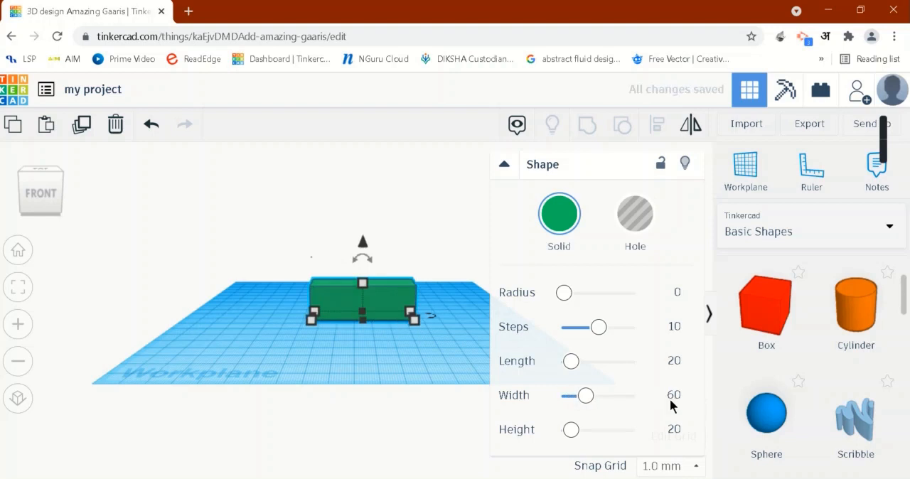
# Step: Resize the box's base from its front corner to a 26 mm length and set its width to 40 mm
pyautogui.moveTo(416, 322)
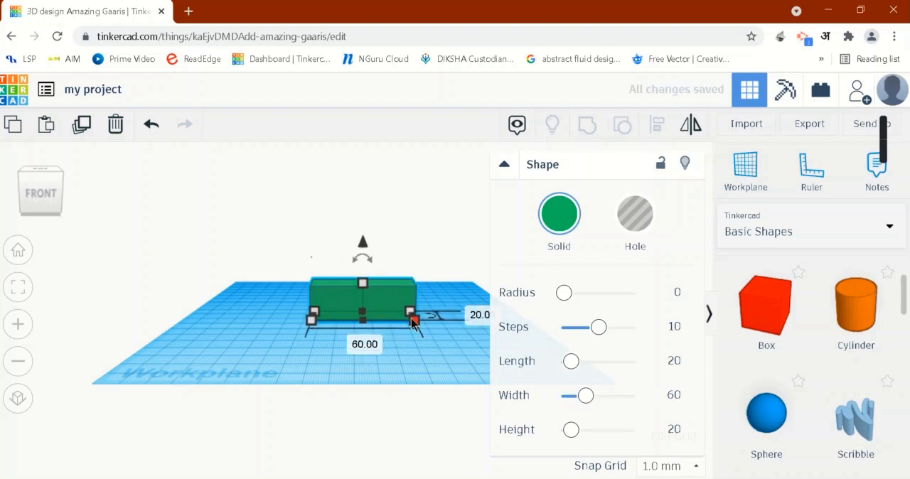
pyautogui.moveTo(416, 322); pyautogui.dragTo(388, 324)
pyautogui.click(341, 347)
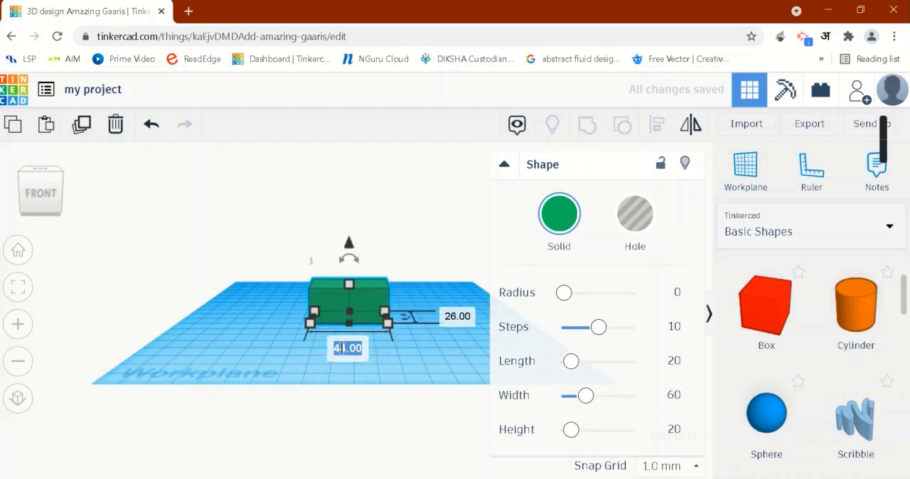
pyautogui.write('4')
pyautogui.press('Return')
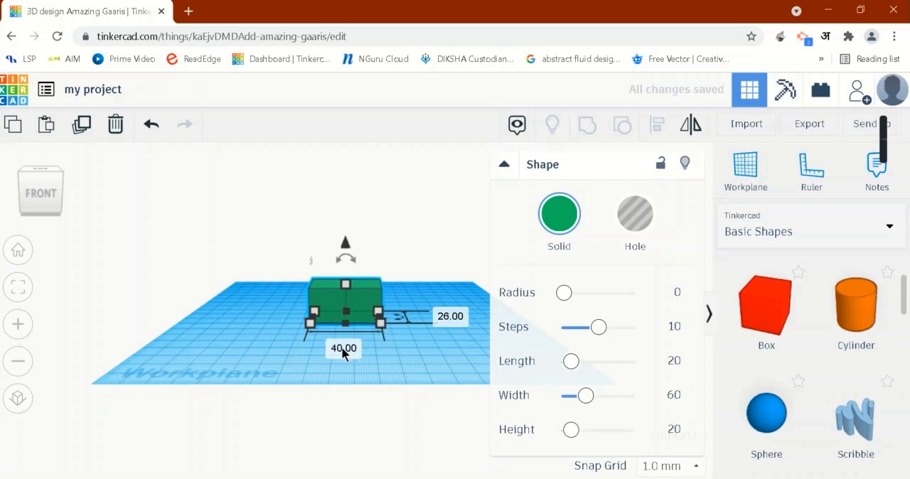
# Step: Lower the top of the green box and set its height to 10 mm
pyautogui.click(412, 334)
pyautogui.moveTo(378, 326); pyautogui.dragTo(353, 281, button='right')
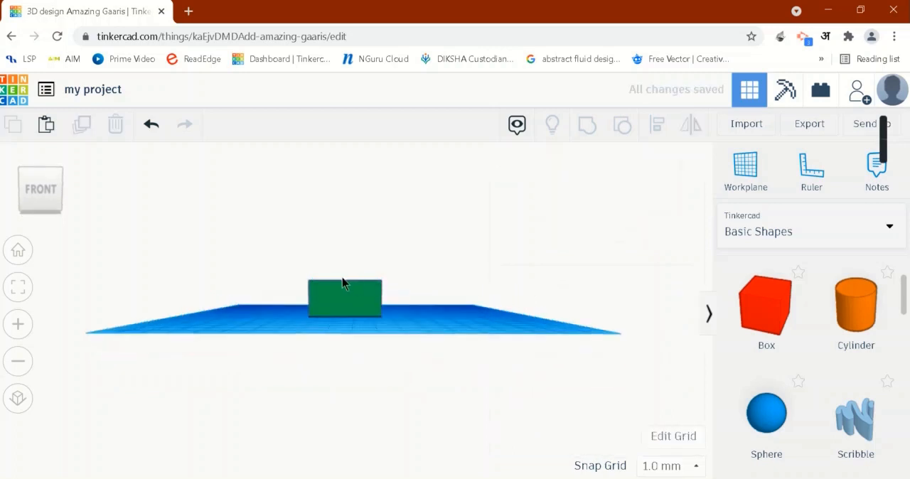
pyautogui.click(341, 294)
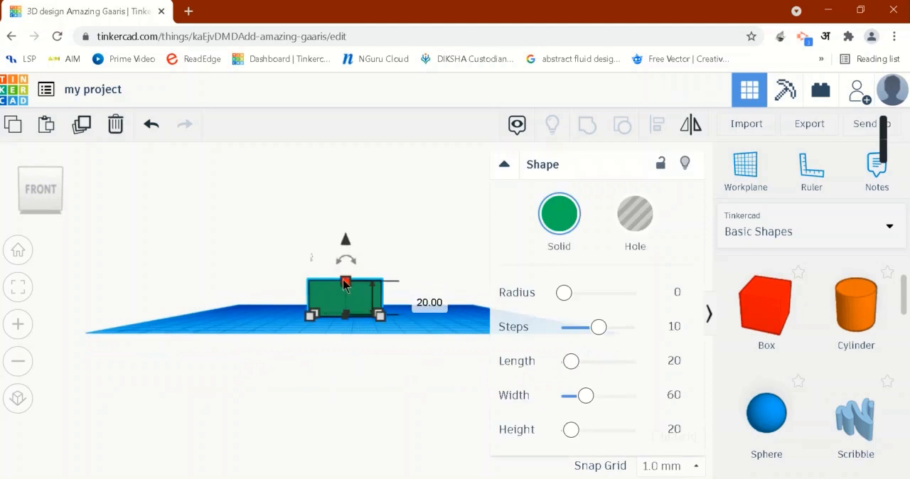
pyautogui.moveTo(343, 289); pyautogui.dragTo(345, 285)
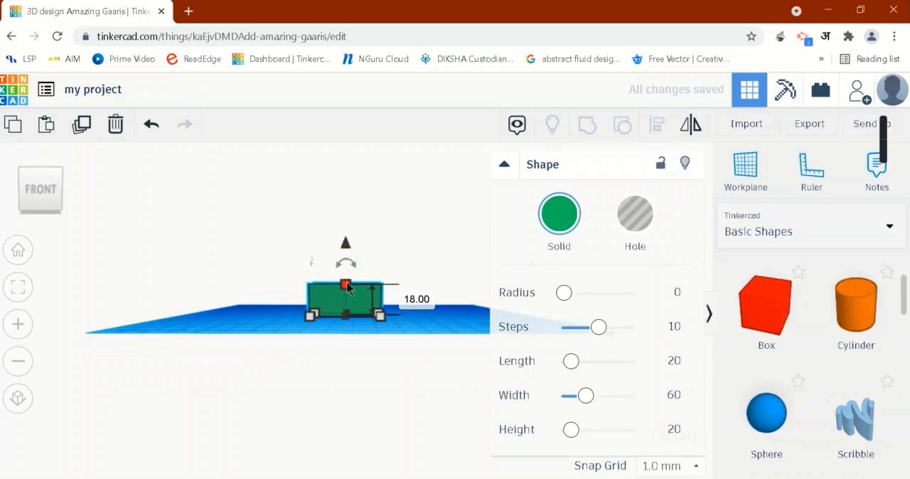
pyautogui.moveTo(346, 287); pyautogui.dragTo(346, 292)
pyautogui.moveTo(345, 293)
pyautogui.click(416, 304)
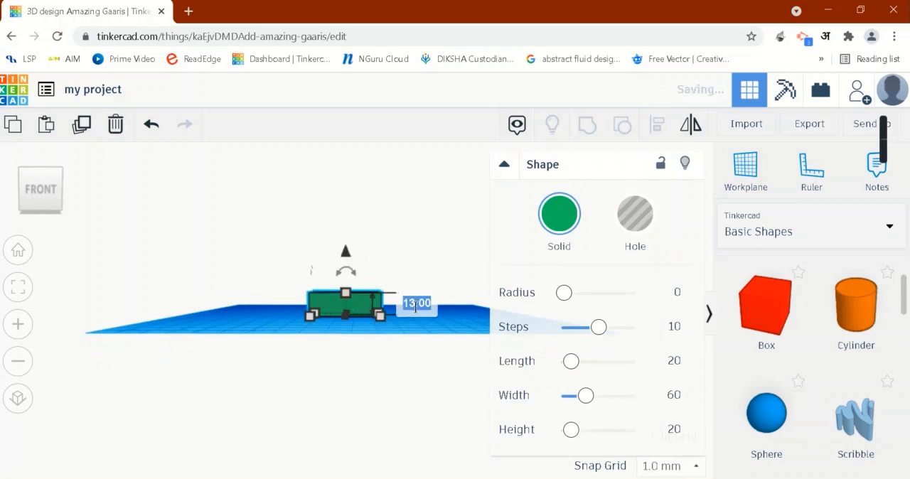
pyautogui.press('BackSpace')
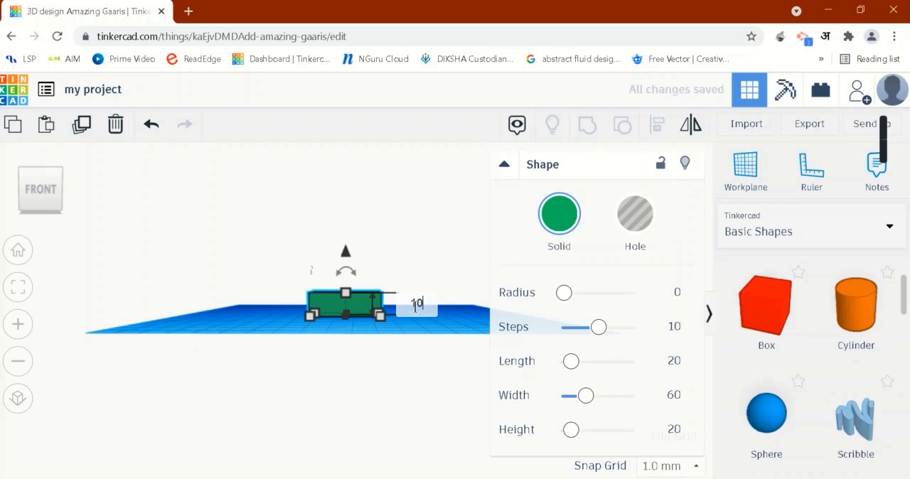
pyautogui.write('10')
pyautogui.press('Return')
# Step: Display the box's base dimensions at its front corner, seen from above
pyautogui.moveTo(449, 317); pyautogui.dragTo(446, 396, button='right')
pyautogui.click(376, 343)
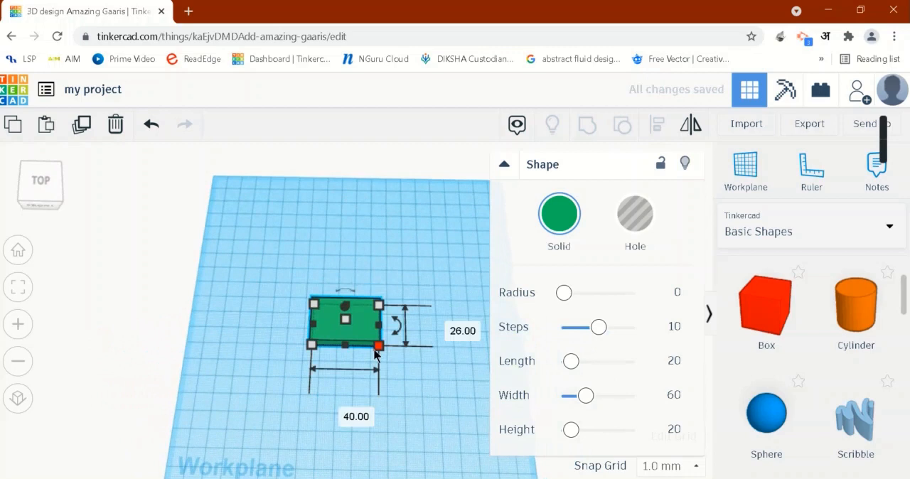